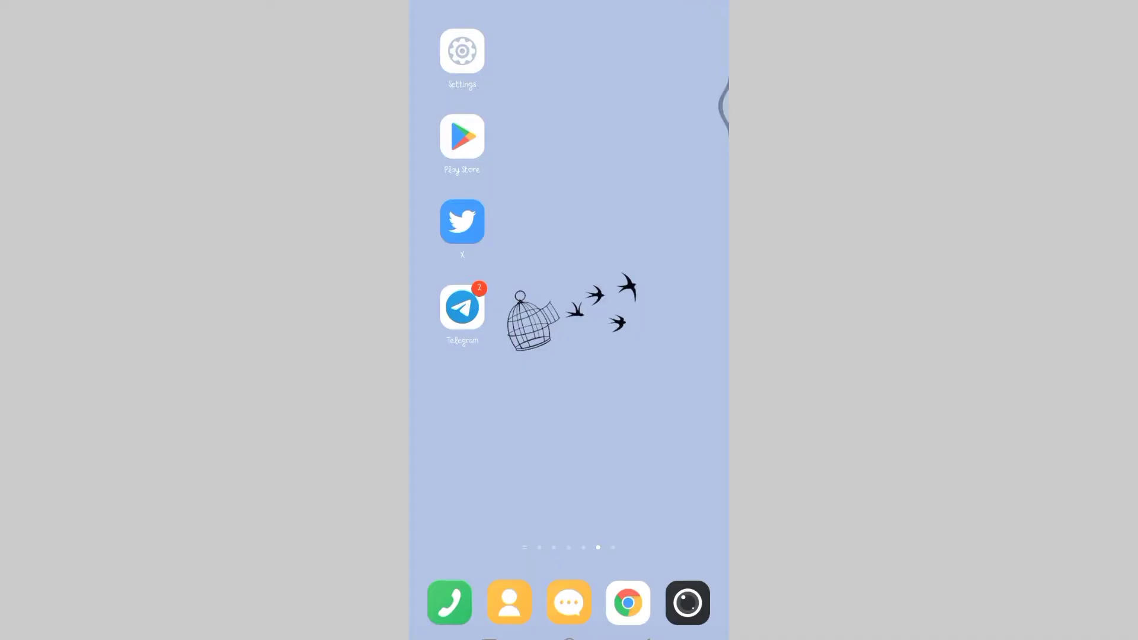
# - Launch Telegram and go through the side menu and Settings to Data and Storage
pyautogui.click(462, 307)
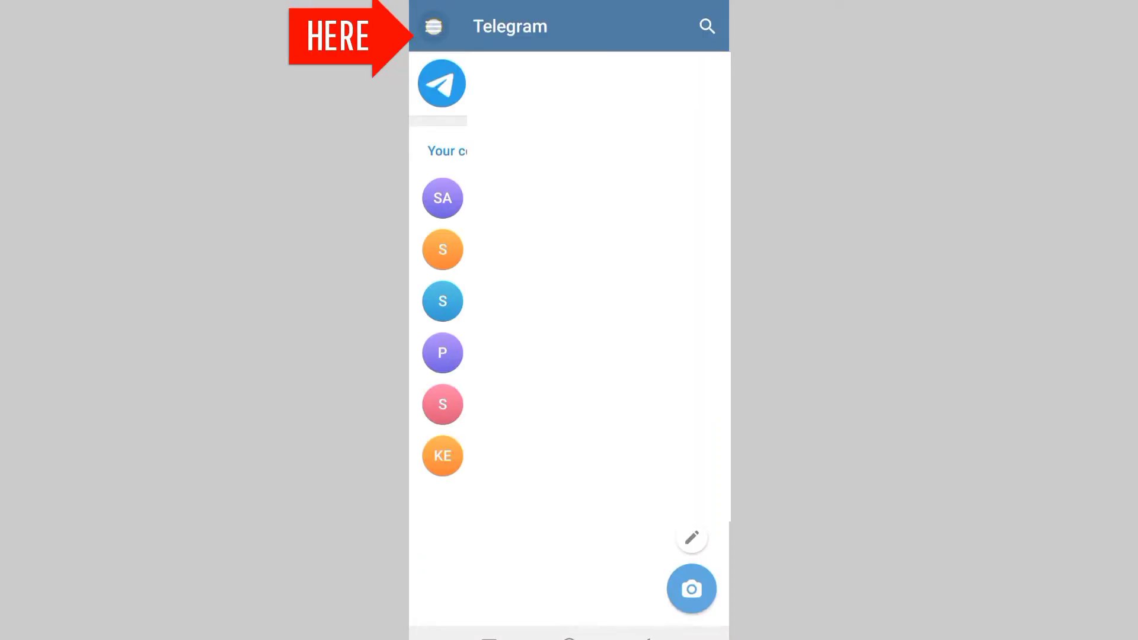
pyautogui.click(433, 26)
pyautogui.click(599, 429)
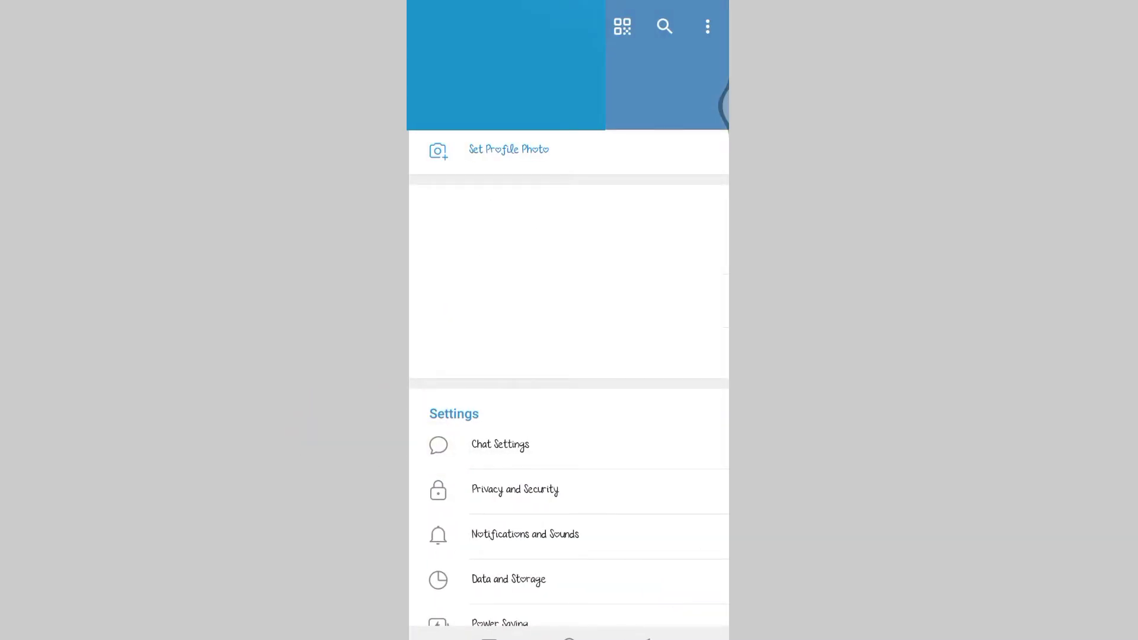
pyautogui.scroll(-2, 614, 439)
pyautogui.click(579, 500)
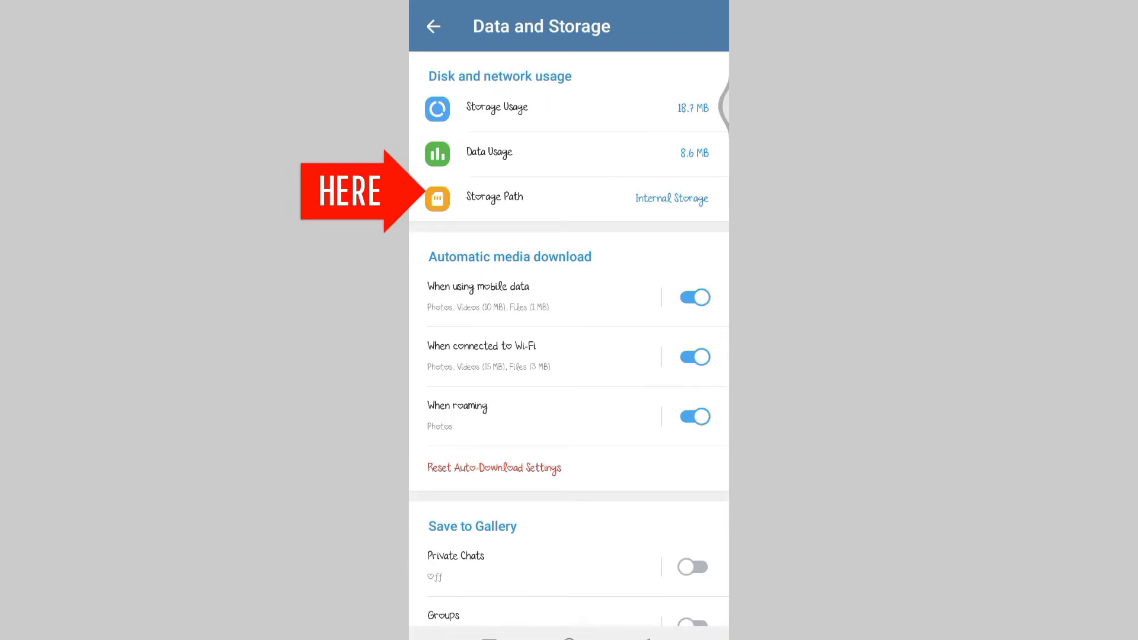
# - Open the Storage Path chooser showing Internal Storage and SD Card
pyautogui.click(578, 197)
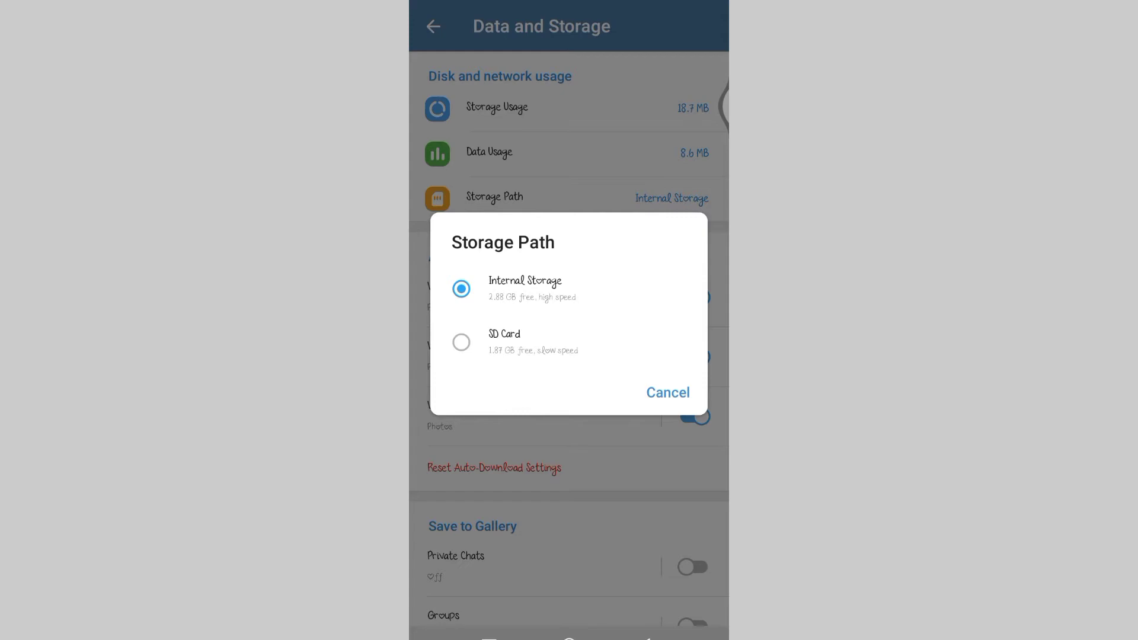
# - Select SD Card as the storage path and confirm the Decrease speed warning
pyautogui.click(594, 343)
pyautogui.click(681, 362)
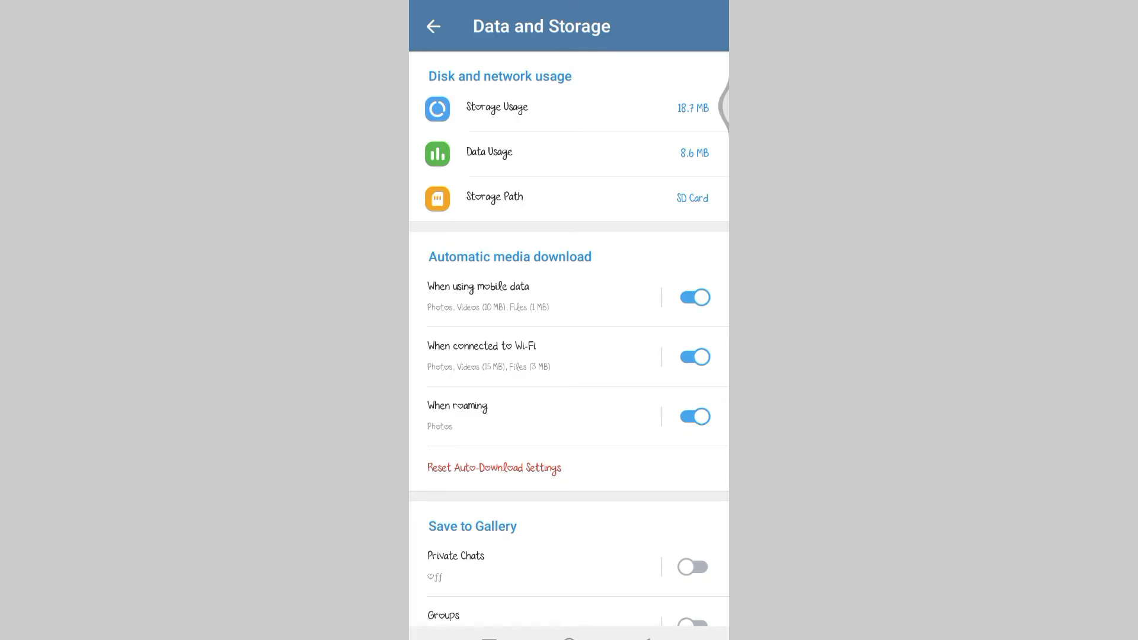
# - Reopen the Storage Path chooser to confirm SD Card is selected
pyautogui.click(534, 198)
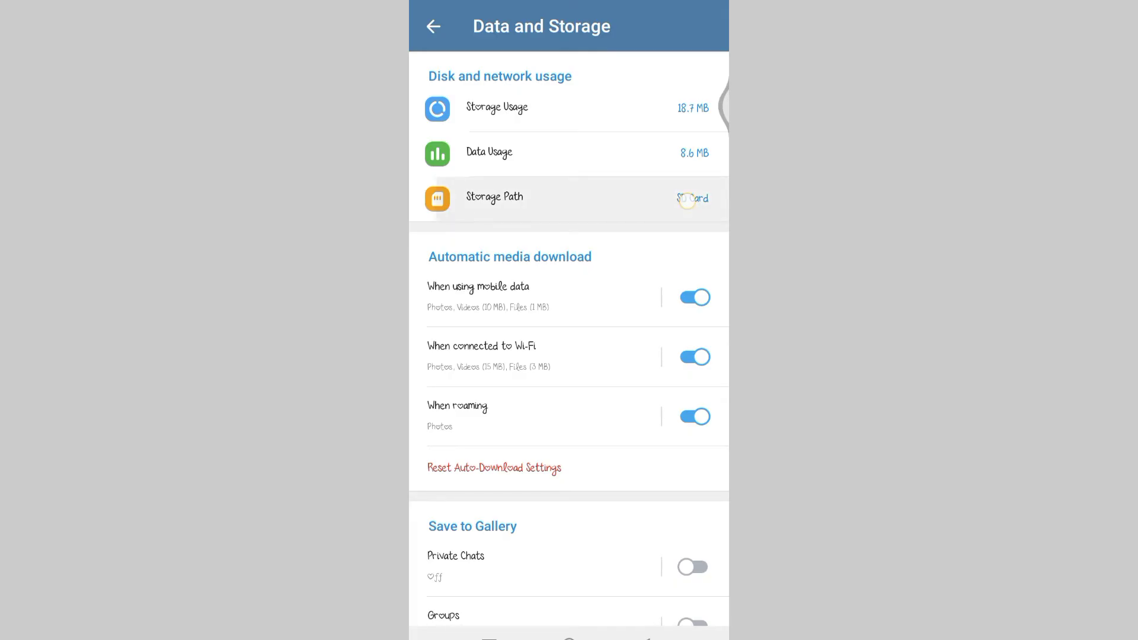